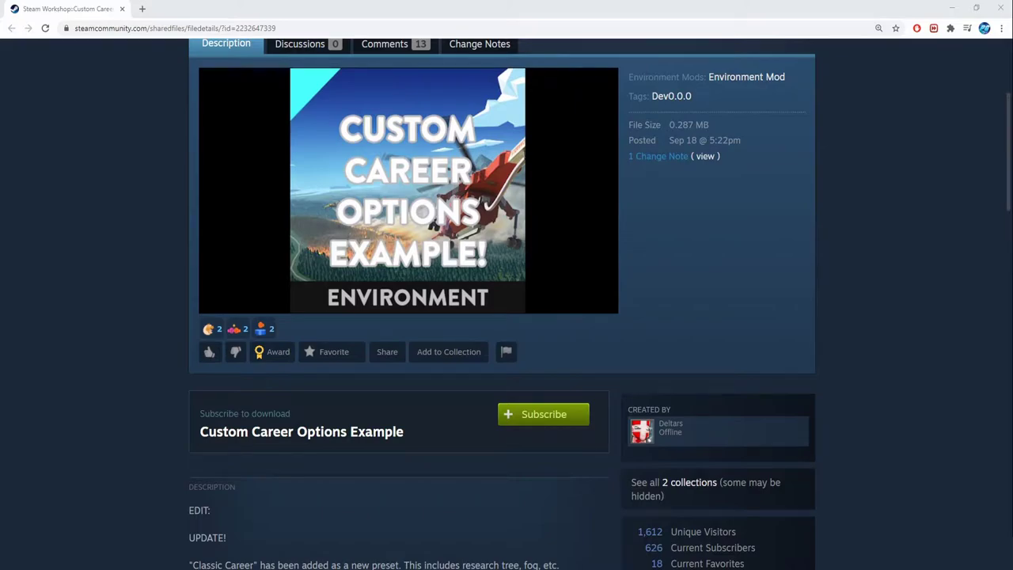
# Look over the Custom Career Options Example page in the Stormworks Workshop
pyautogui.scroll(2, 506, 316)
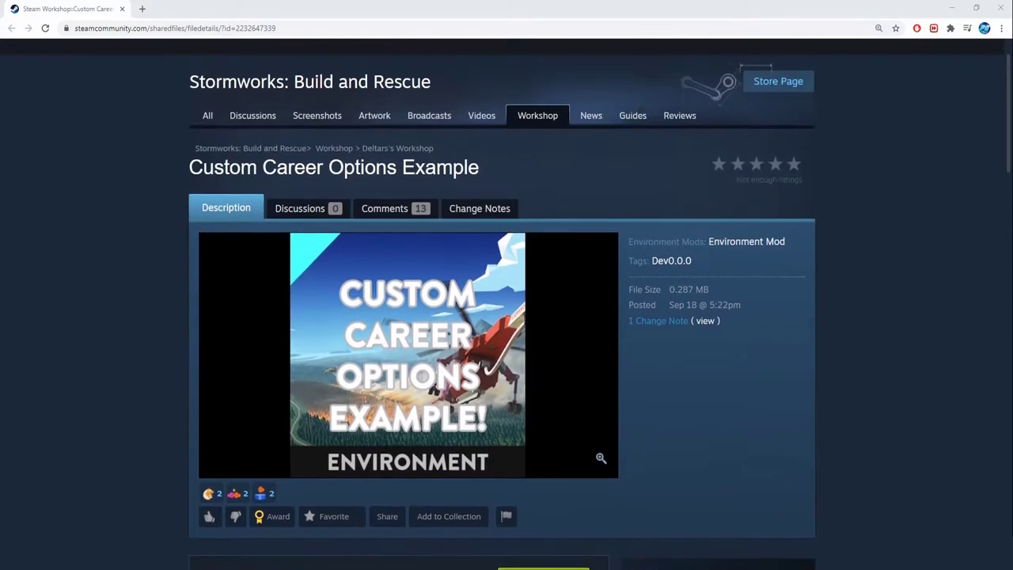
pyautogui.scroll(-2, 506, 317)
pyautogui.scroll(1, 507, 316)
pyautogui.scroll(1, 507, 316)
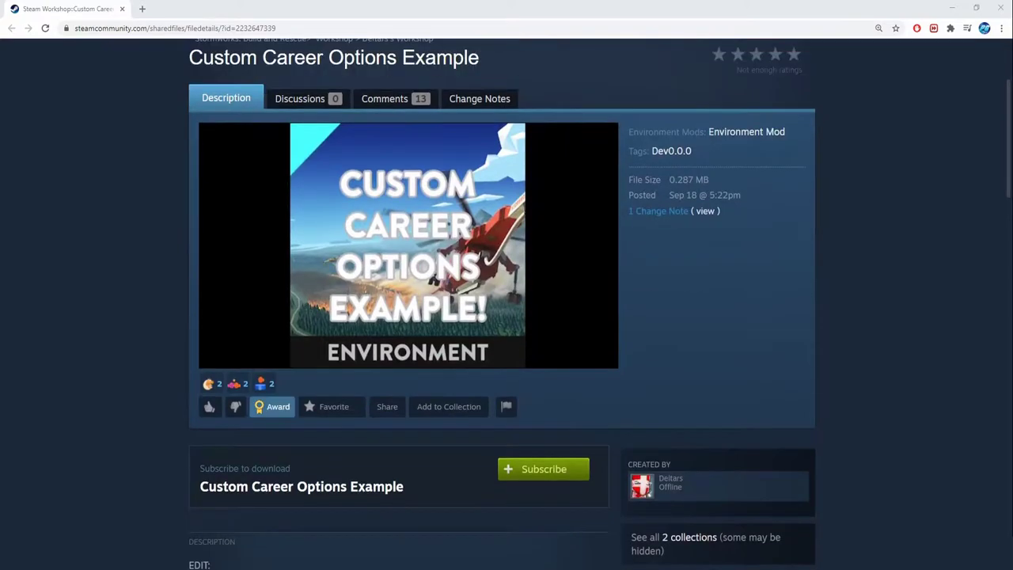
pyautogui.scroll(1, 507, 317)
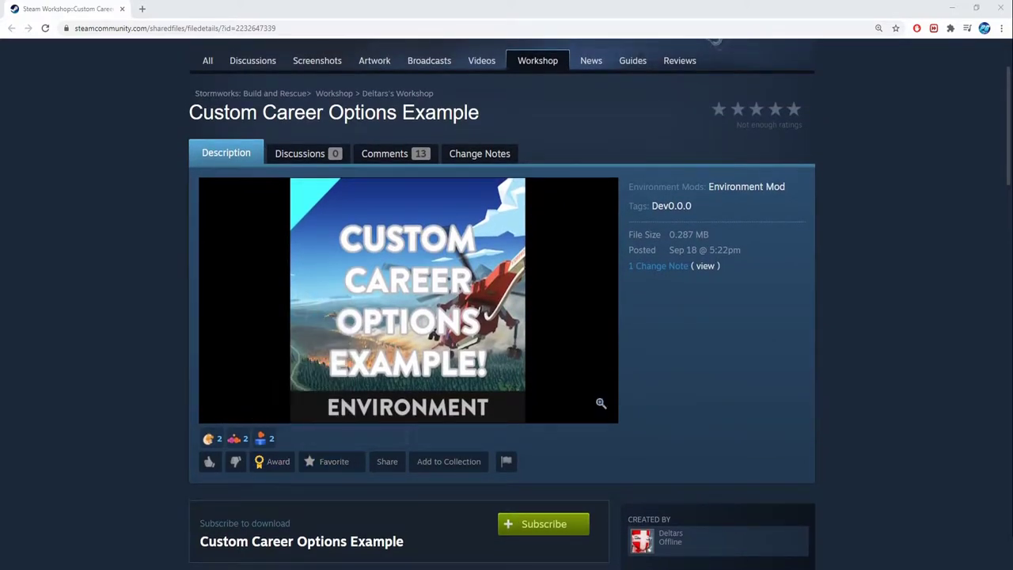
pyautogui.scroll(-2, 506, 317)
pyautogui.scroll(-2, 507, 317)
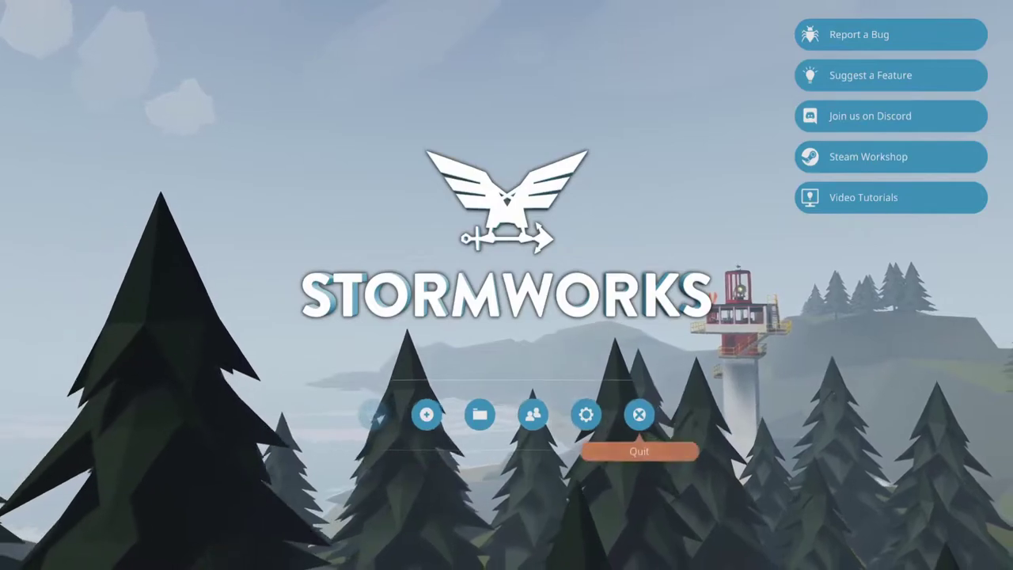
# Switch to Stormworks, set up a new game in Custom mode and check its enabled addons
pyautogui.click(426, 414)
pyautogui.click(245, 157)
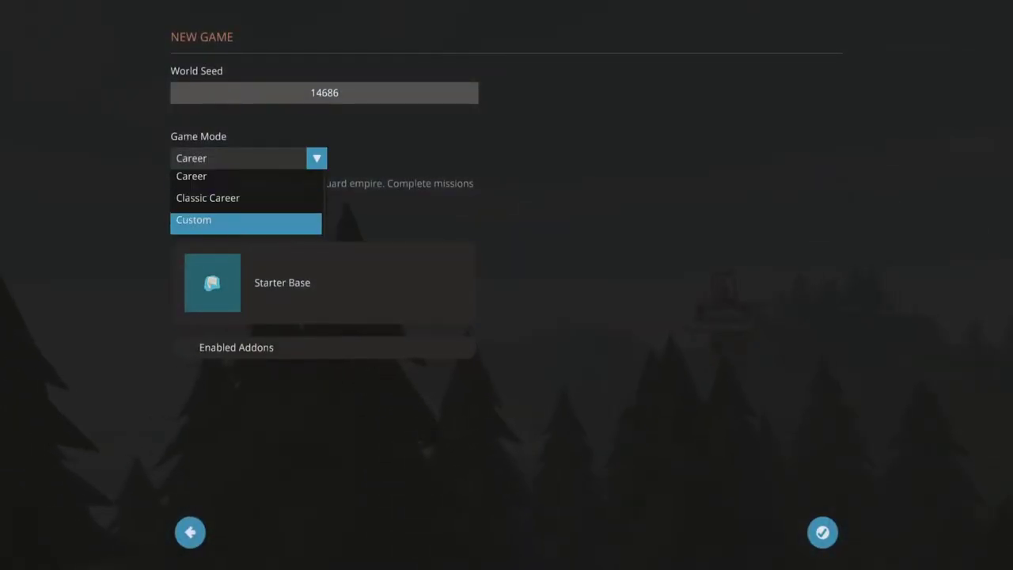
pyautogui.click(194, 219)
pyautogui.click(236, 346)
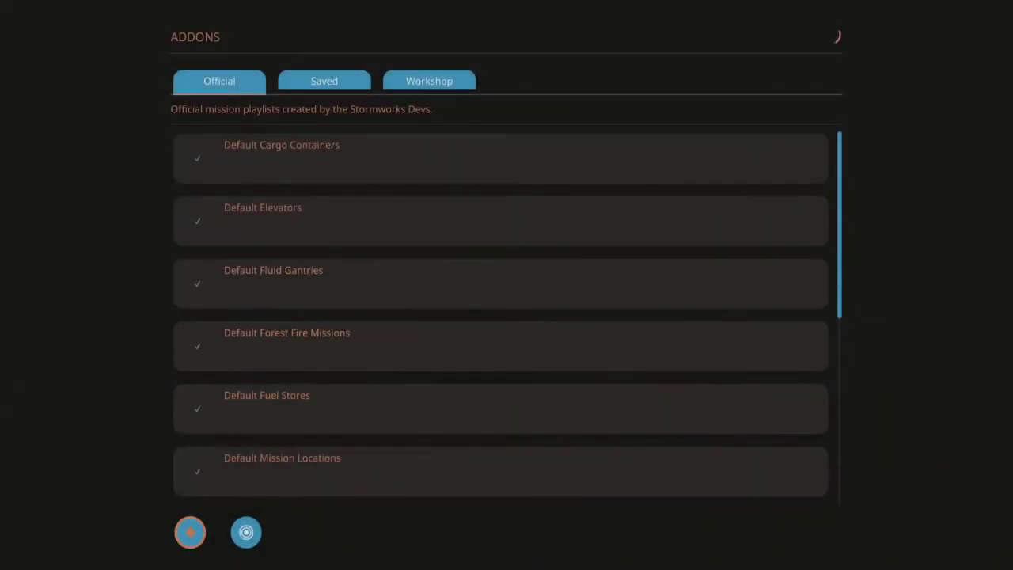
pyautogui.click(190, 531)
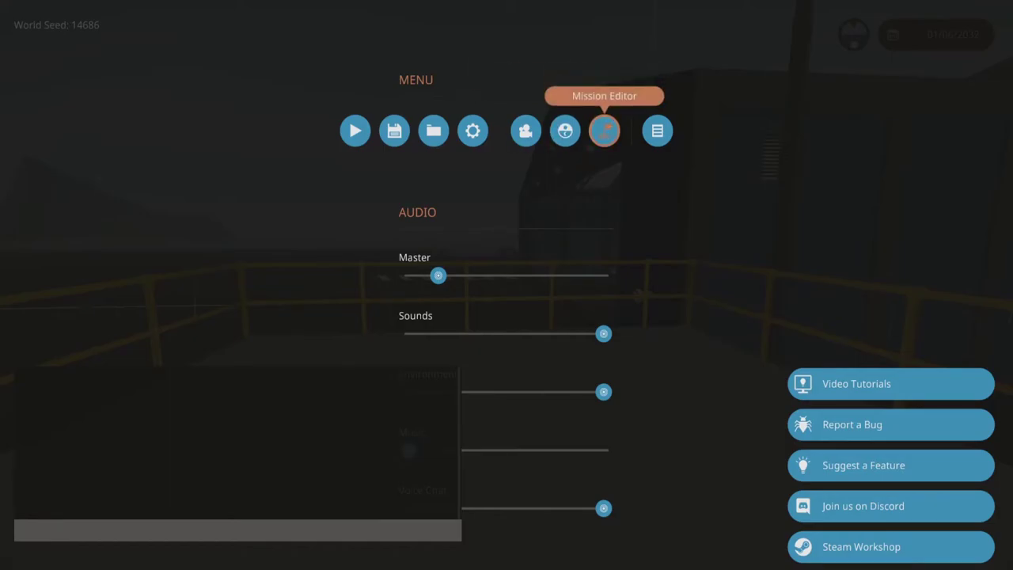
# Load the Custom Career Options Example playlist from the Workshop into the mission editor
pyautogui.click(604, 131)
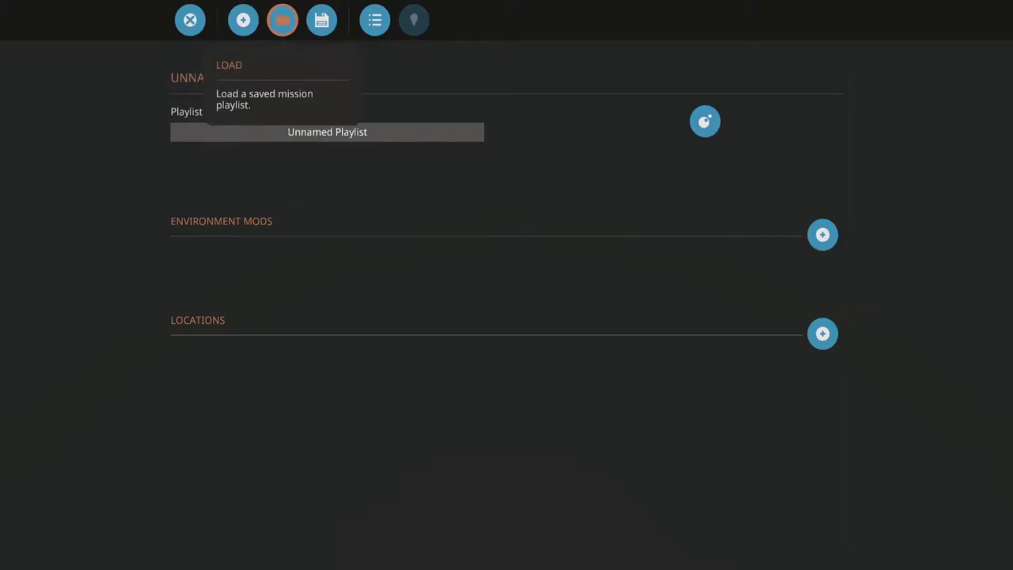
pyautogui.click(283, 19)
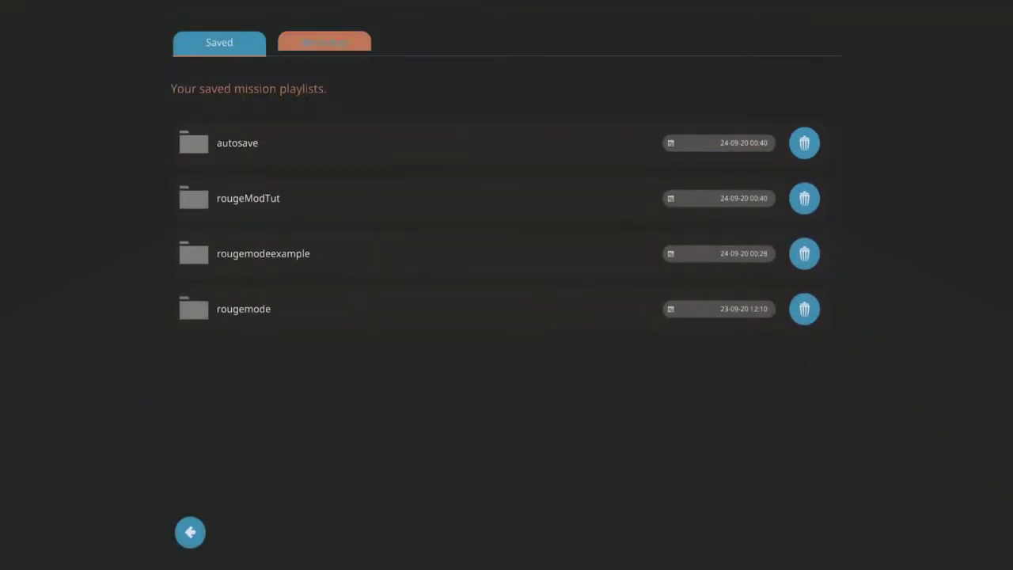
pyautogui.click(324, 42)
pyautogui.click(324, 142)
# Rename the playlist as "rouge mode 1_0"
pyautogui.click(327, 133)
pyautogui.hotkey('ctrl', 'a')
pyautogui.write('rouge')
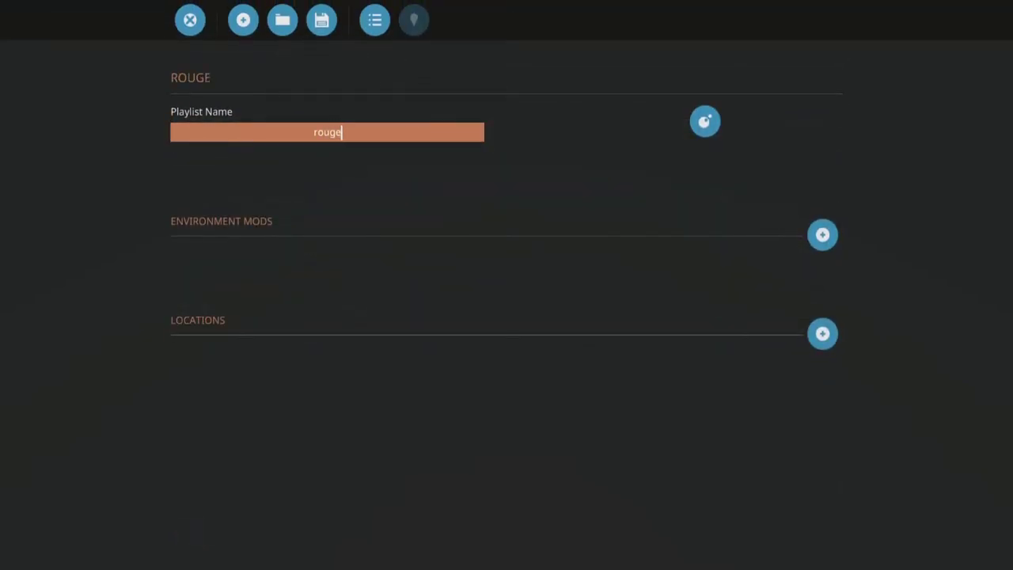
pyautogui.write(' mode')
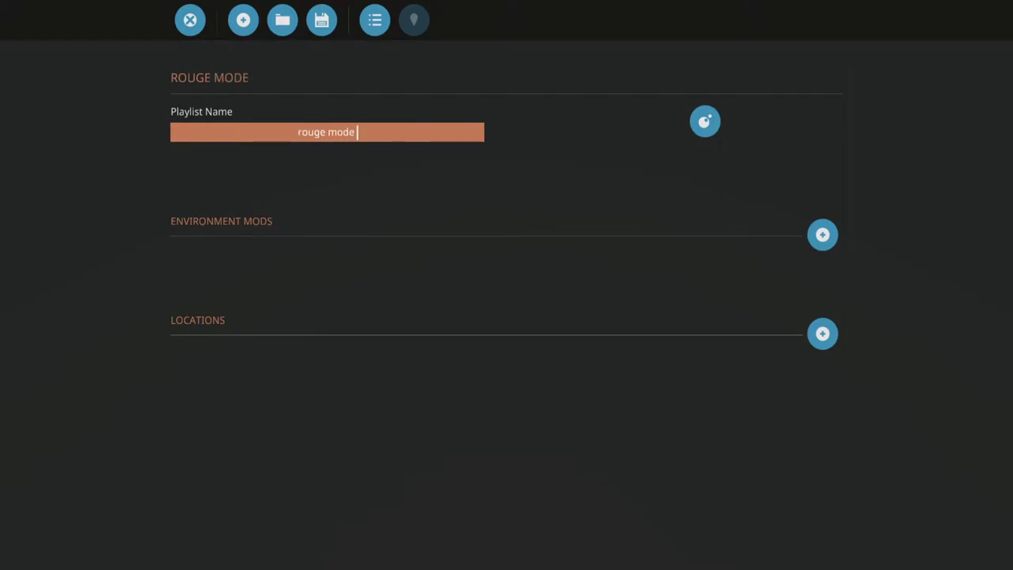
pyautogui.write(' 1_0')
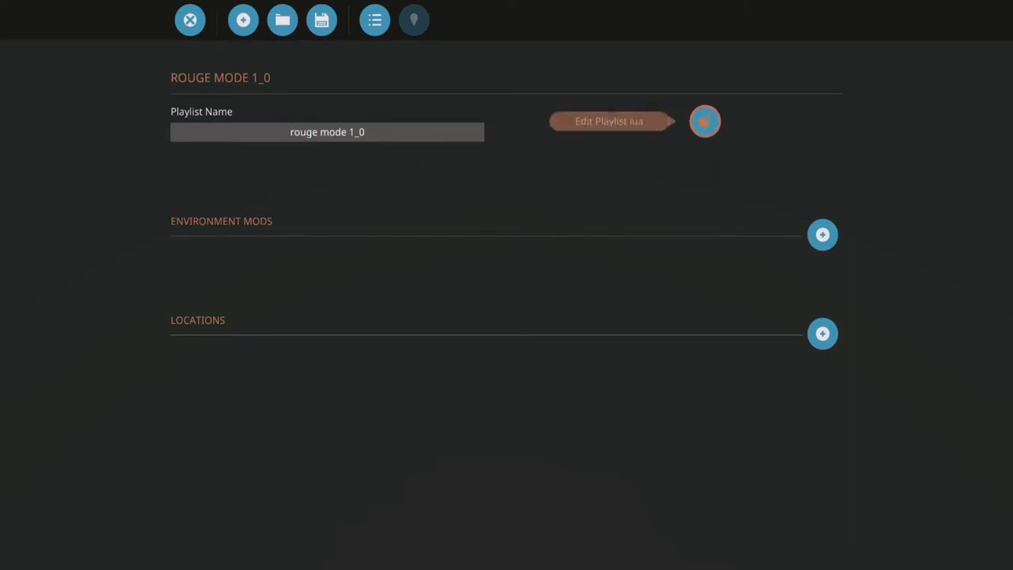
# Open the playlist's Lua script and set third_person and third_person_vehicle to false
pyautogui.click(704, 121)
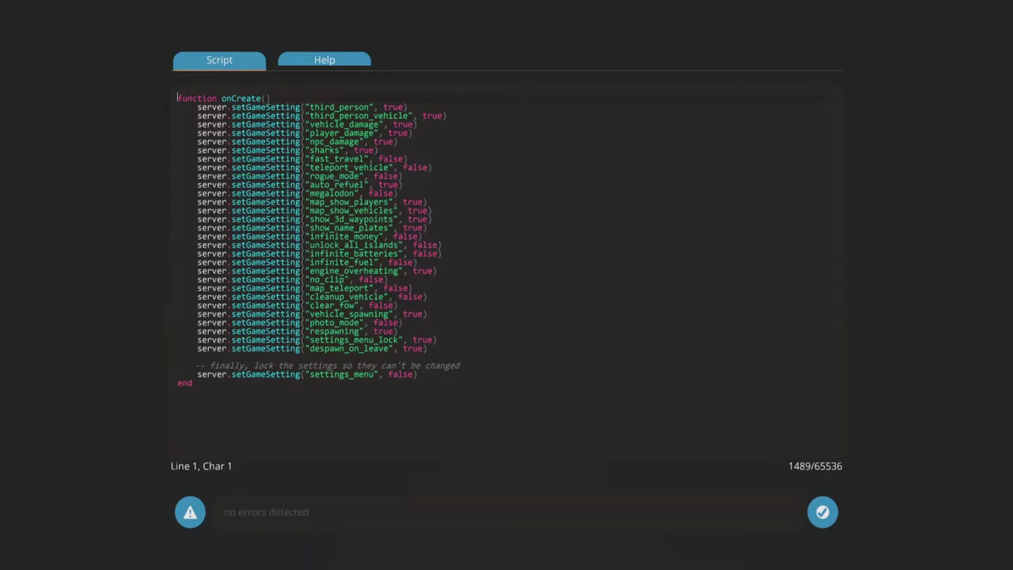
pyautogui.moveTo(177, 98); pyautogui.dragTo(193, 383)
pyautogui.click(192, 382)
pyautogui.moveTo(193, 384); pyautogui.dragTo(178, 98)
pyautogui.click(403, 202)
pyautogui.click(393, 106)
pyautogui.doubleClick(397, 106)
pyautogui.write('false')
pyautogui.doubleClick(396, 107)
pyautogui.hotkey('ctrl', 'c')
pyautogui.moveTo(422, 115); pyautogui.dragTo(443, 115)
pyautogui.hotkey('ctrl', 'v')
# Set rogue_mode to true, auto_refuel to false and megalodon to true in the playlist script
pyautogui.moveTo(399, 176)
pyautogui.mouseDown()
pyautogui.moveTo(374, 175)
pyautogui.moveTo(384, 184)
pyautogui.mouseUp()
pyautogui.write('truefalse')
pyautogui.doubleClick(370, 192)
pyautogui.write('true')
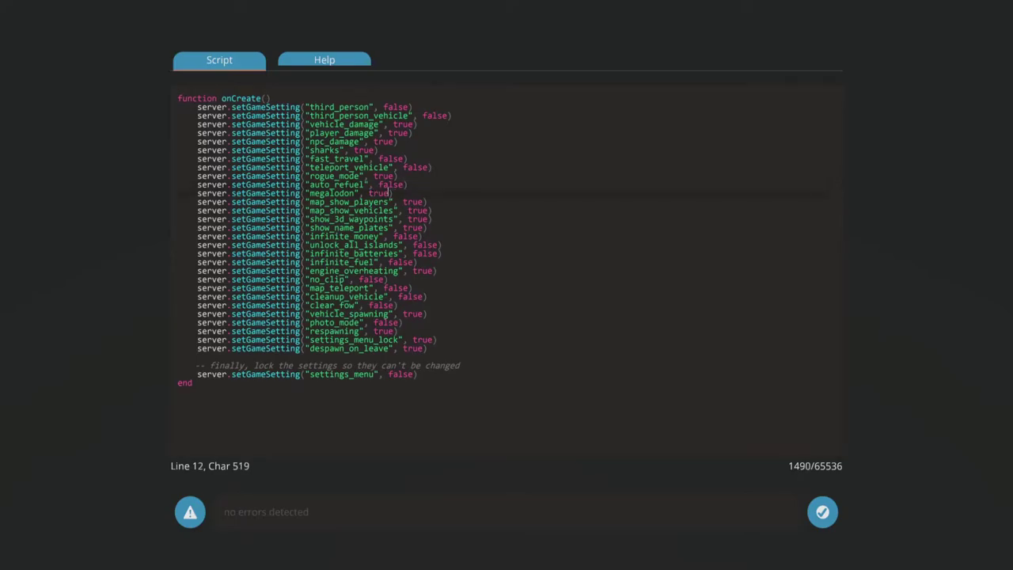
# Set photo_mode to true and respawning to false in the playlist script
pyautogui.doubleClick(386, 323)
pyautogui.write('true')
pyautogui.doubleClick(385, 331)
pyautogui.write('false')
# Review the script's closing settings_menu lock lines and accept the edited script
pyautogui.moveTo(197, 340); pyautogui.dragTo(427, 347)
pyautogui.click(428, 347)
pyautogui.moveTo(417, 374); pyautogui.dragTo(437, 339)
pyautogui.press('Down')
pyautogui.press('Down')
pyautogui.press('Down')
pyautogui.press('Down')
pyautogui.hotkey('shift', 'Down')
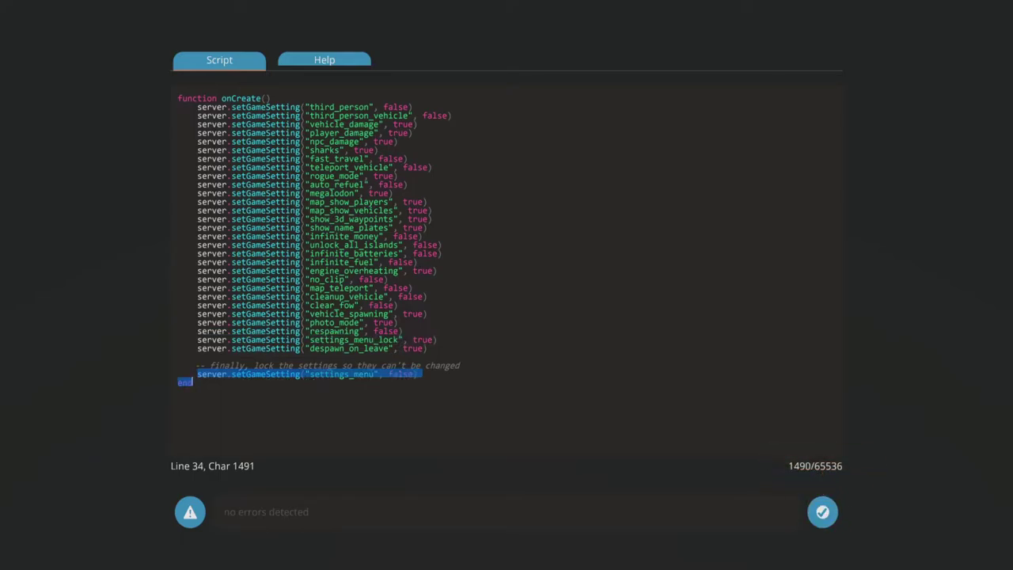
pyautogui.click(823, 512)
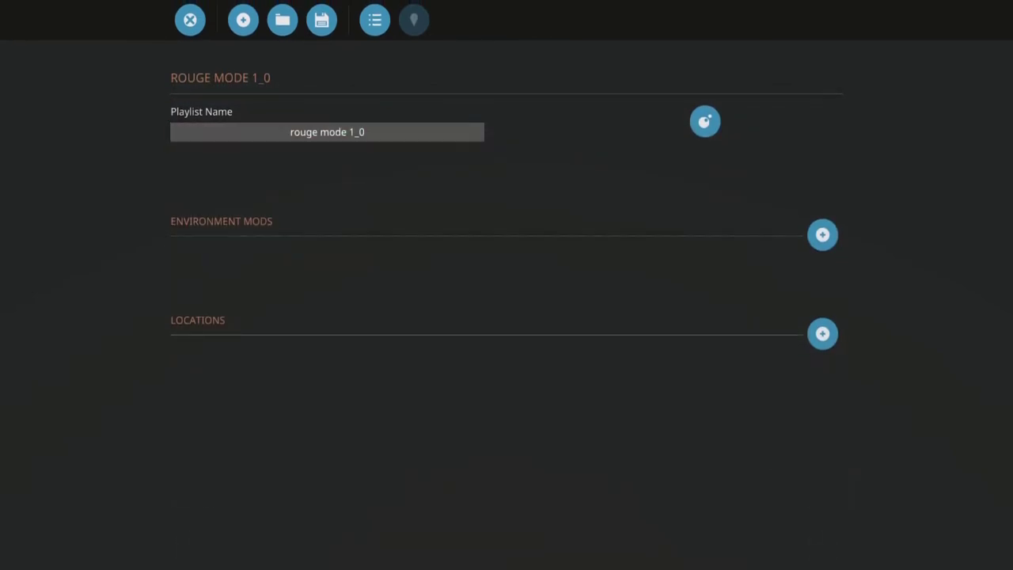
# Save the playlist over the existing rougeModTut save
pyautogui.click(322, 20)
pyautogui.click(500, 140)
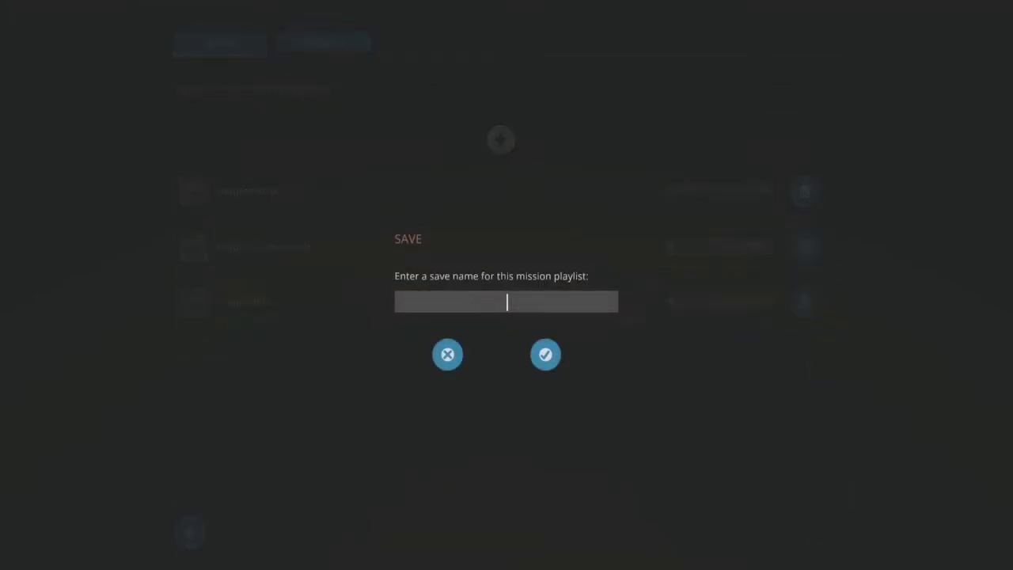
pyautogui.press('Escape')
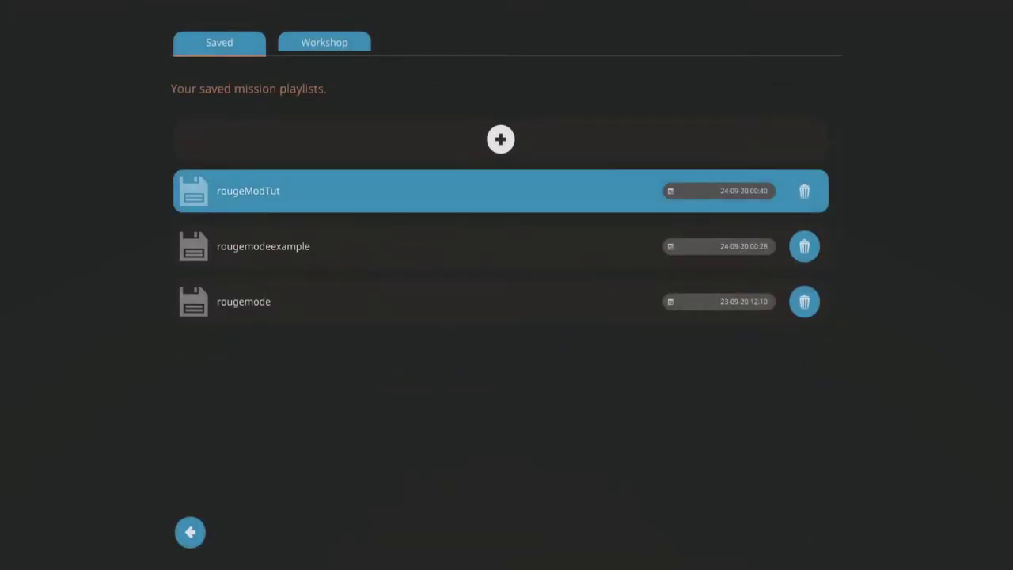
pyautogui.press('Return')
pyautogui.press('Return')
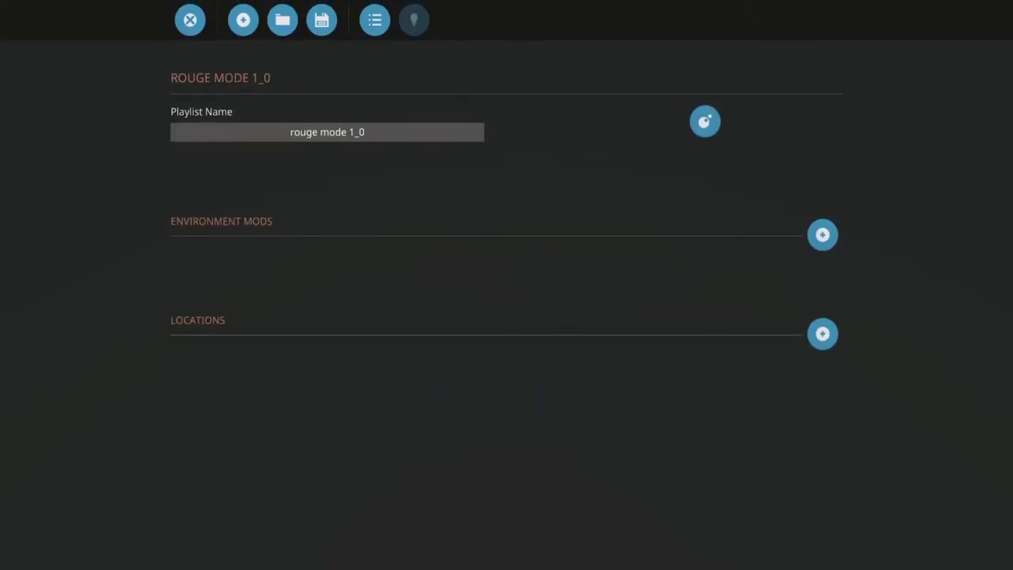
# Leave the playlist save list and the mission editor, and return to the main menu
pyautogui.press('Return')
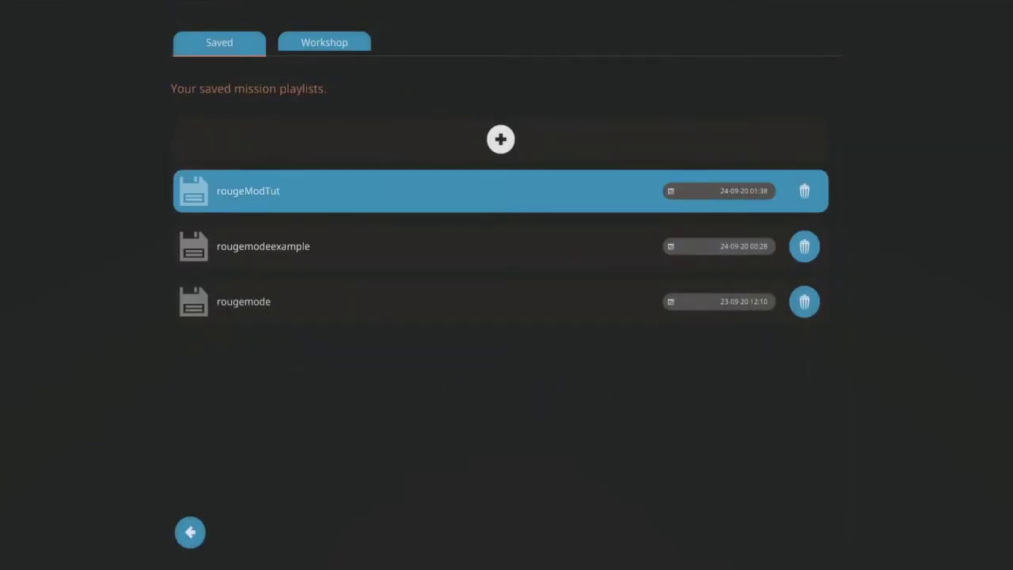
pyautogui.press('Return')
pyautogui.press('Right')
pyautogui.press('Return')
pyautogui.press('Left')
pyautogui.press('Return')
pyautogui.press('Escape')
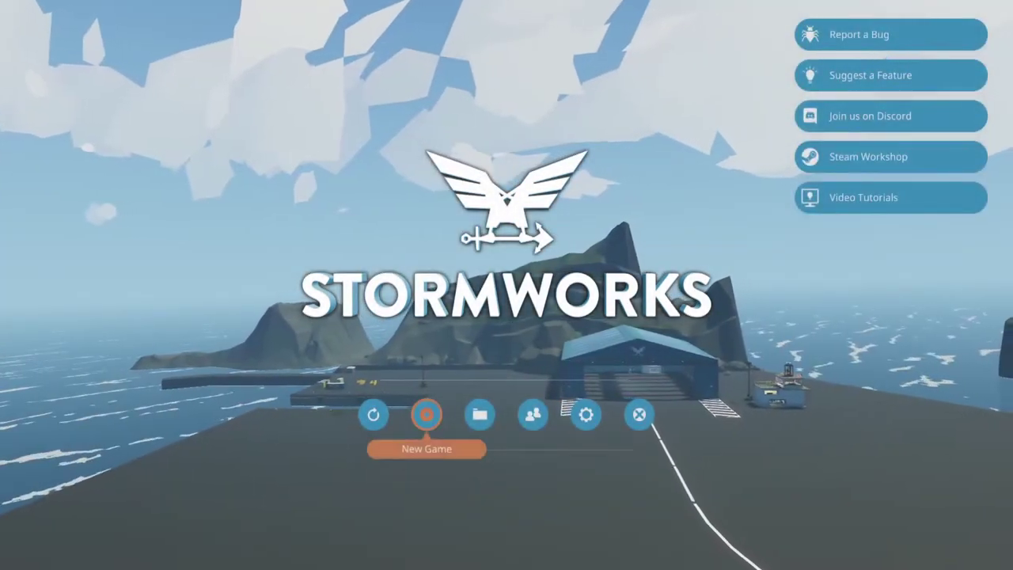
# Begin a new game and set its game mode to Classic Career
pyautogui.click(427, 414)
pyautogui.click(316, 158)
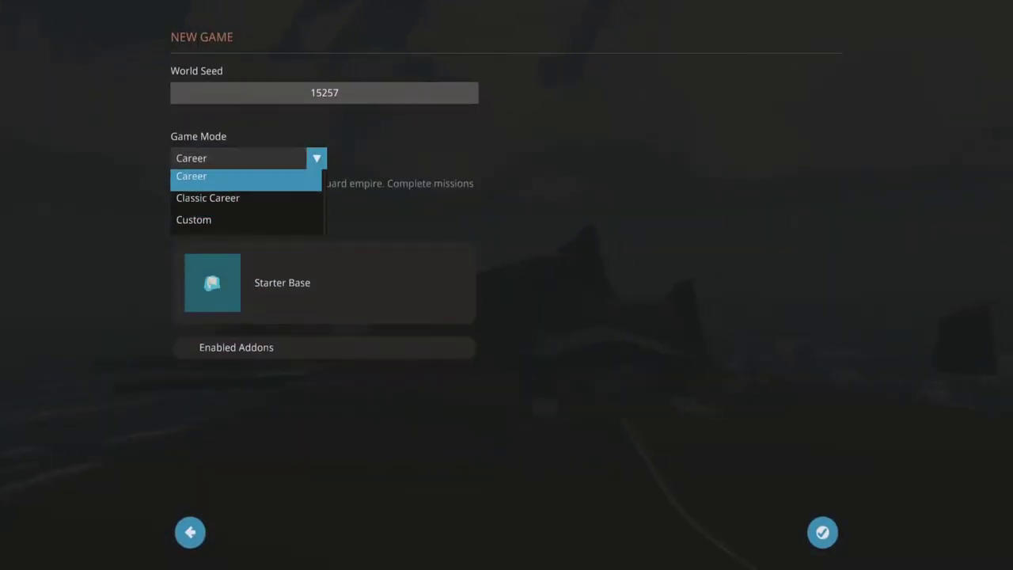
pyautogui.click(246, 201)
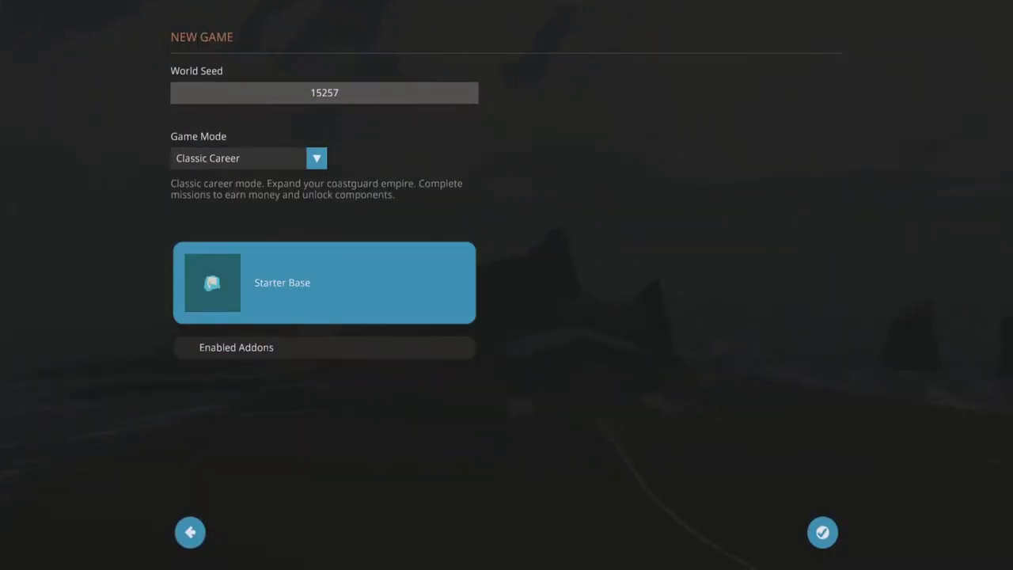
# Look through the official addons in the new game's enabled addons list
pyautogui.click(324, 348)
pyautogui.scroll(-3, 500, 462)
pyautogui.press('Down')
pyautogui.press('Down')
pyautogui.press('Down')
pyautogui.press('Down')
pyautogui.press('Up')
pyautogui.press('Up')
pyautogui.press('Up')
pyautogui.press('Up')
pyautogui.press('Up')
pyautogui.press('Up')
# Enable the saved playlist "rouge mode 1_0" as an addon, recheck its selection and return to the new game settings
pyautogui.click(324, 80)
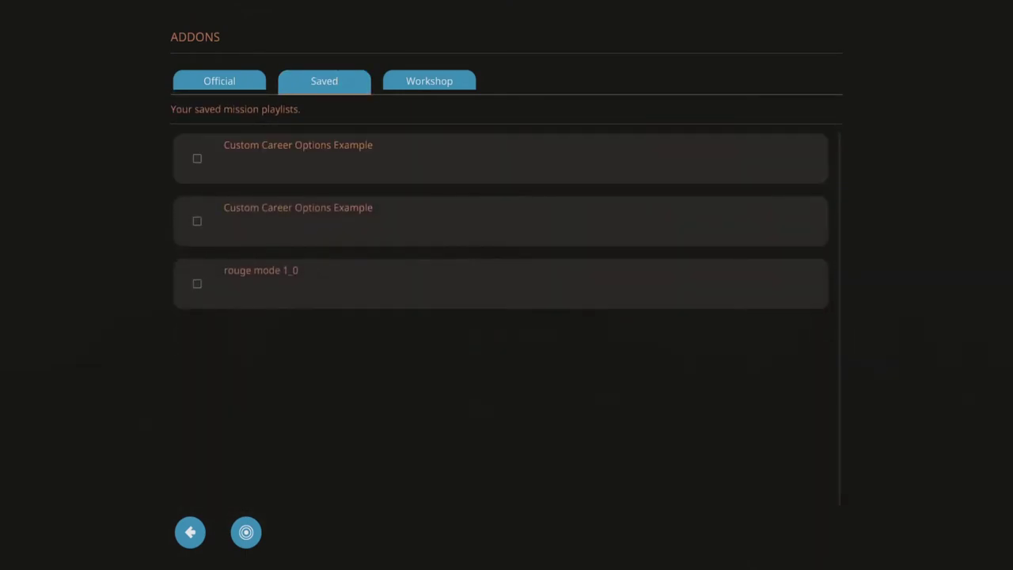
pyautogui.press('Down')
pyautogui.press('Down')
pyautogui.press('Up')
pyautogui.press('Return')
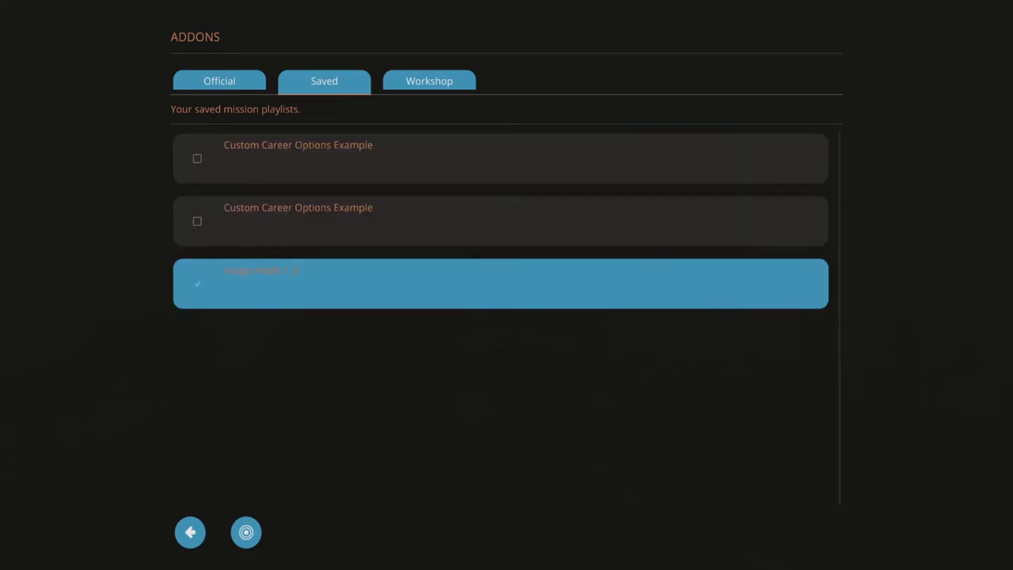
pyautogui.press('Down')
pyautogui.press('Left')
pyautogui.press('Return')
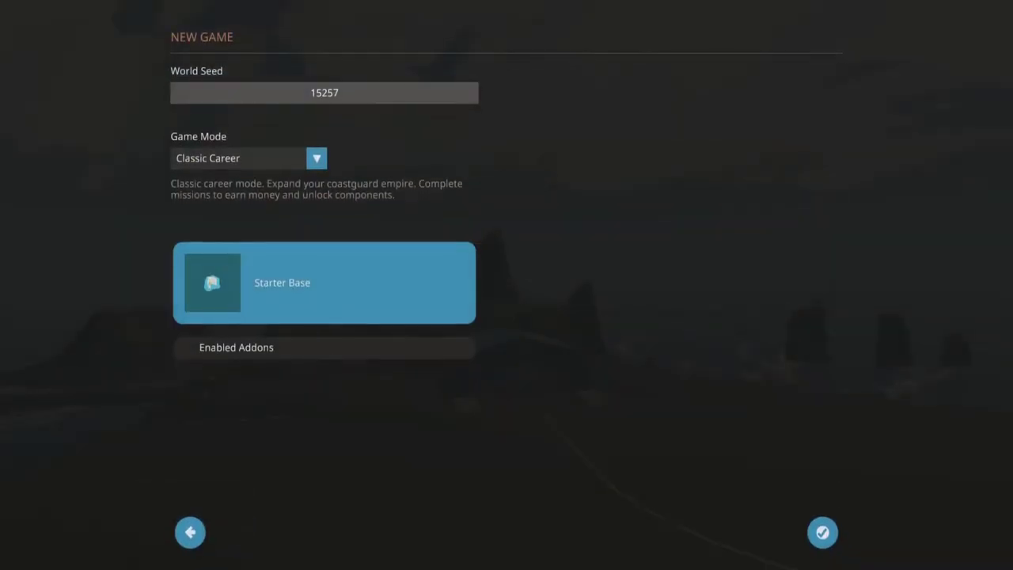
pyautogui.click(323, 348)
pyautogui.click(324, 81)
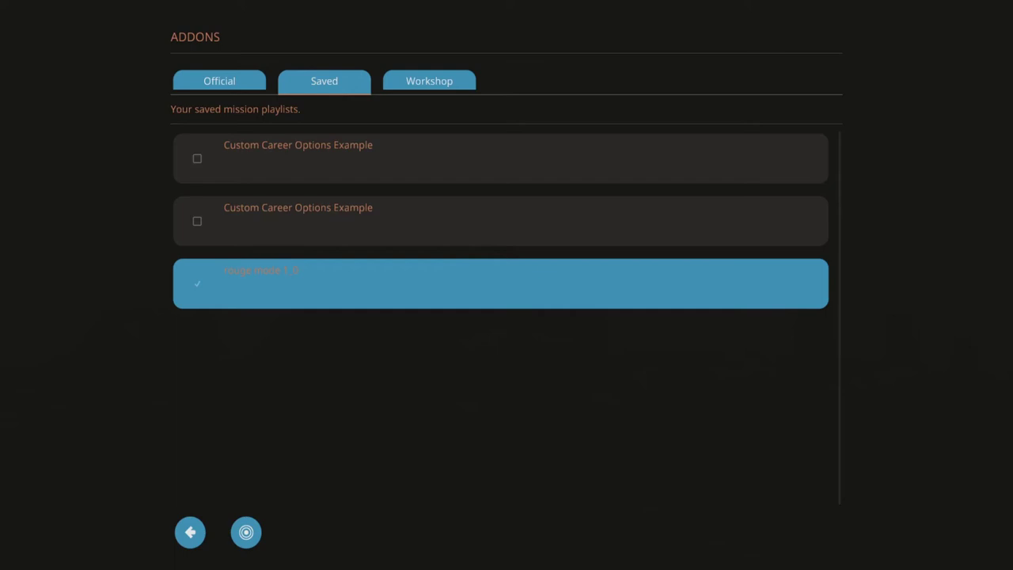
pyautogui.click(190, 532)
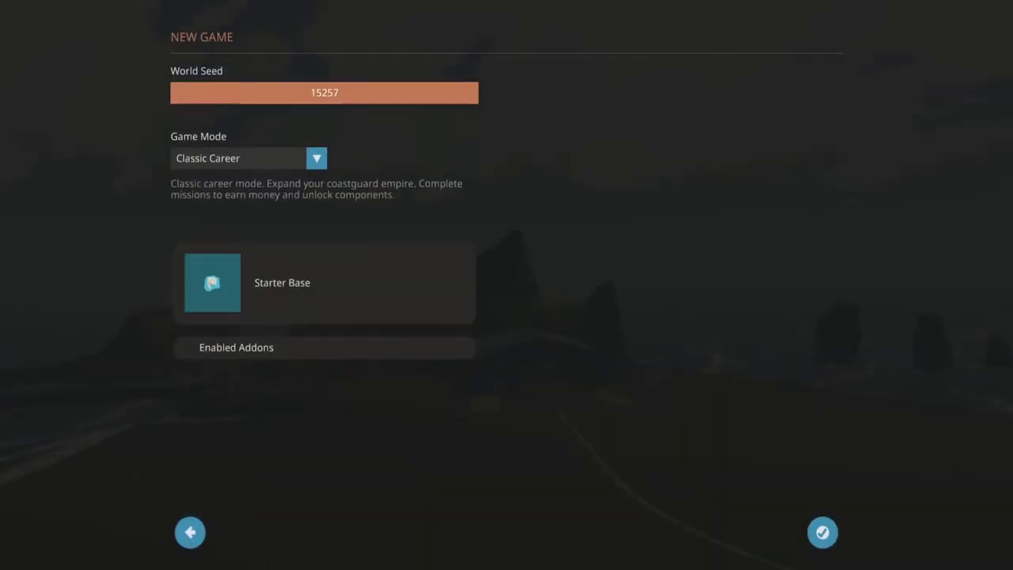
# Choose the Creative Base, start the game and accept the default male character
pyautogui.click(404, 309)
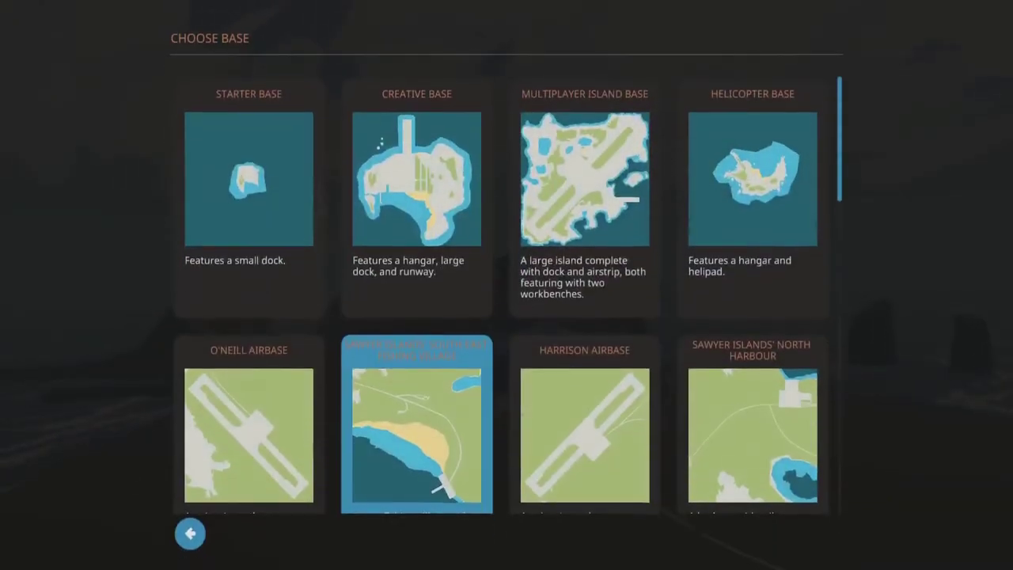
pyautogui.click(416, 198)
pyautogui.click(822, 532)
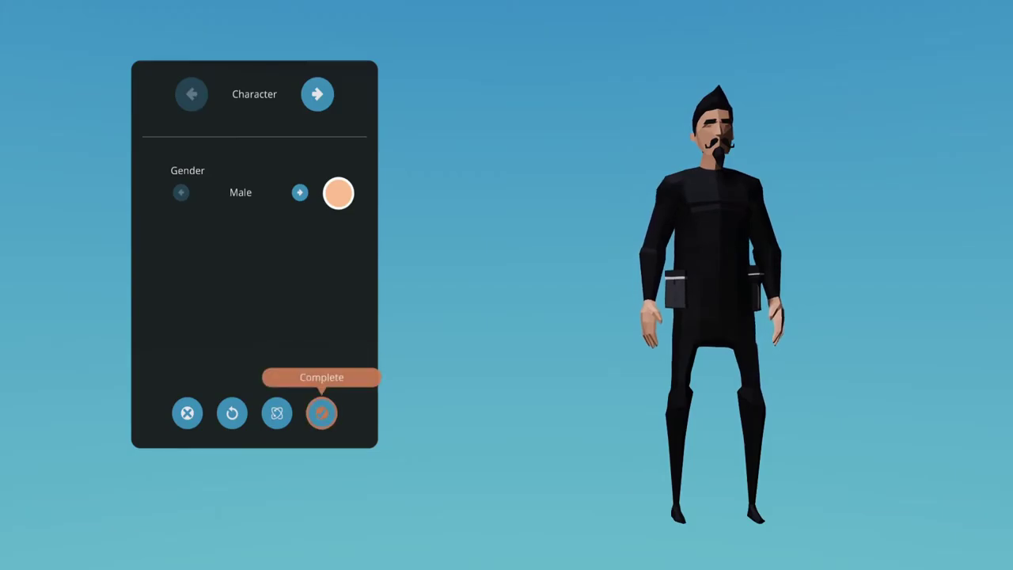
pyautogui.click(321, 414)
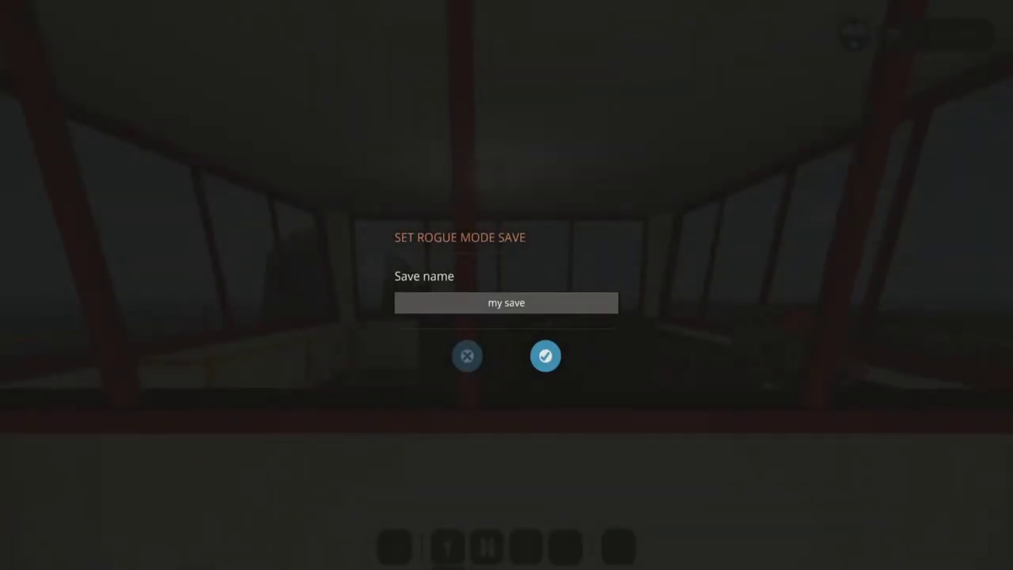
# Name the rogue mode save "Rouge Mode Tut" and confirm it
pyautogui.click(506, 302)
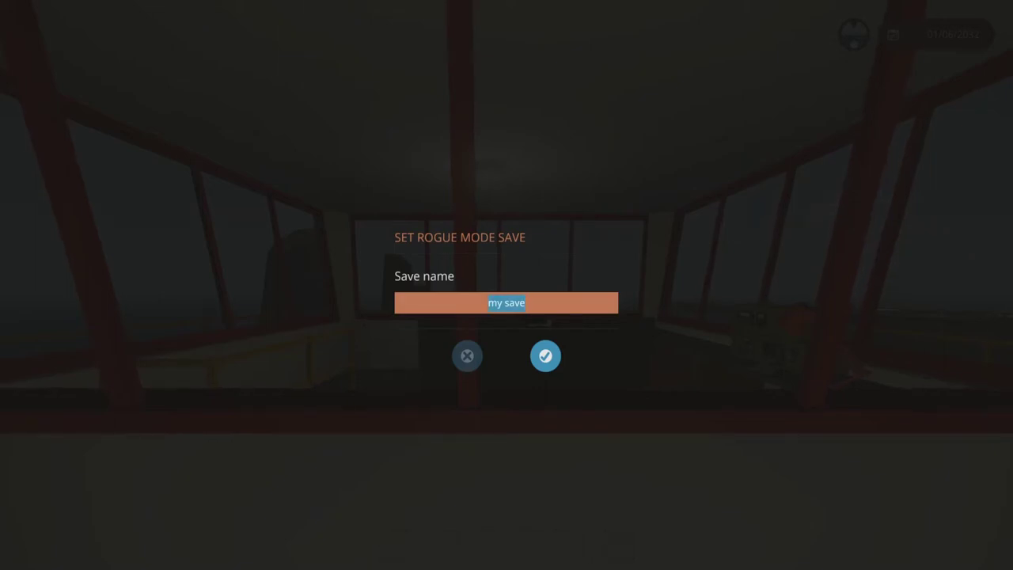
pyautogui.write('Rouge Mode Tut')
pyautogui.click(546, 355)
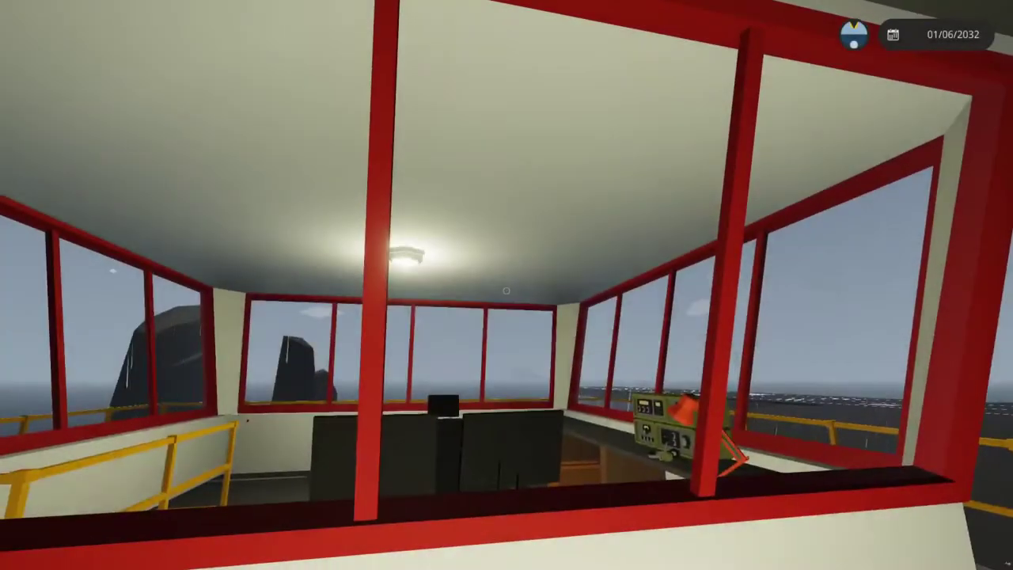
# Walk out of the red-framed control room and check the Custom Menu option in the pause menu, returning to the game
pyautogui.press('w')
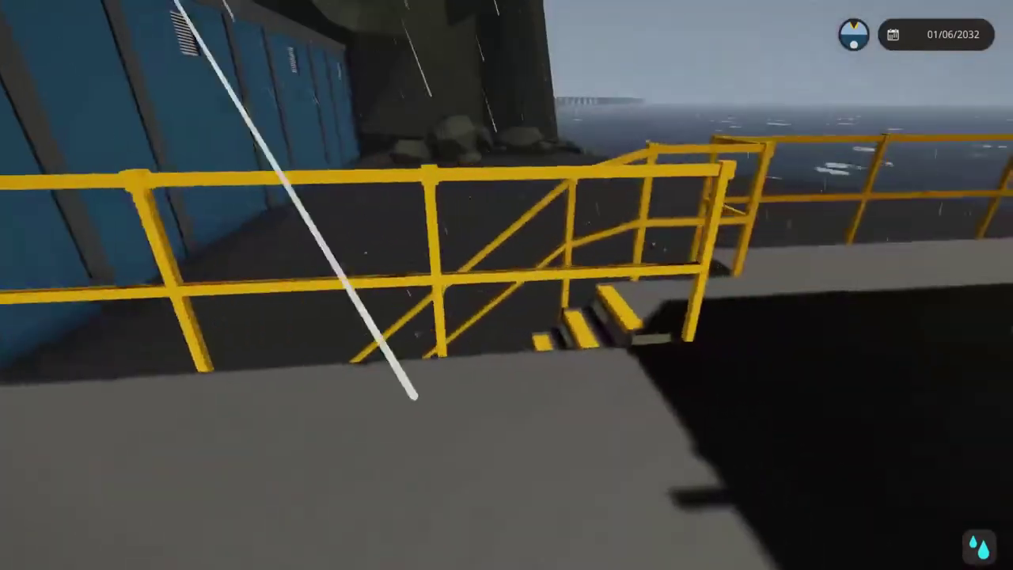
pyautogui.press('w')
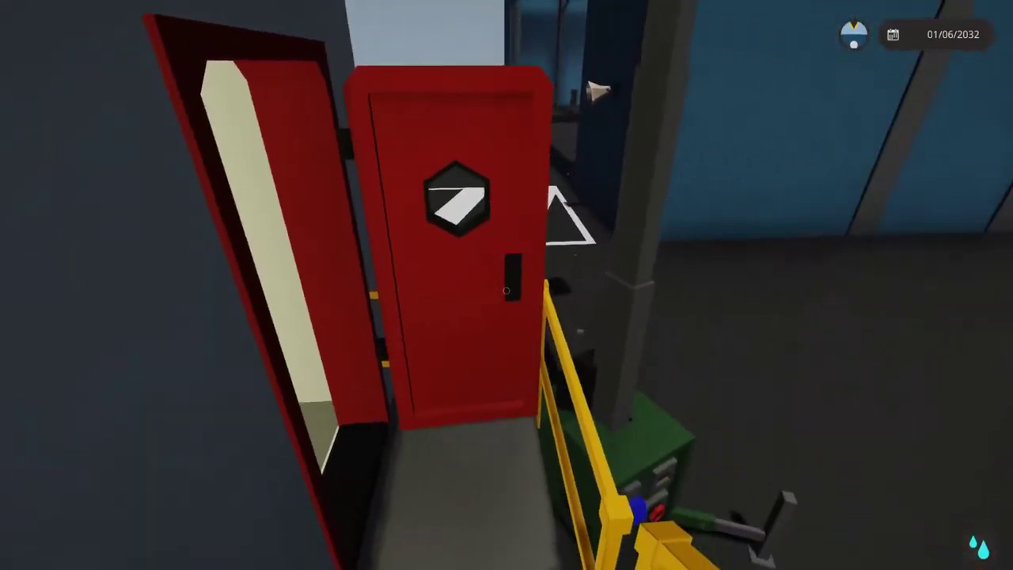
pyautogui.press('Escape')
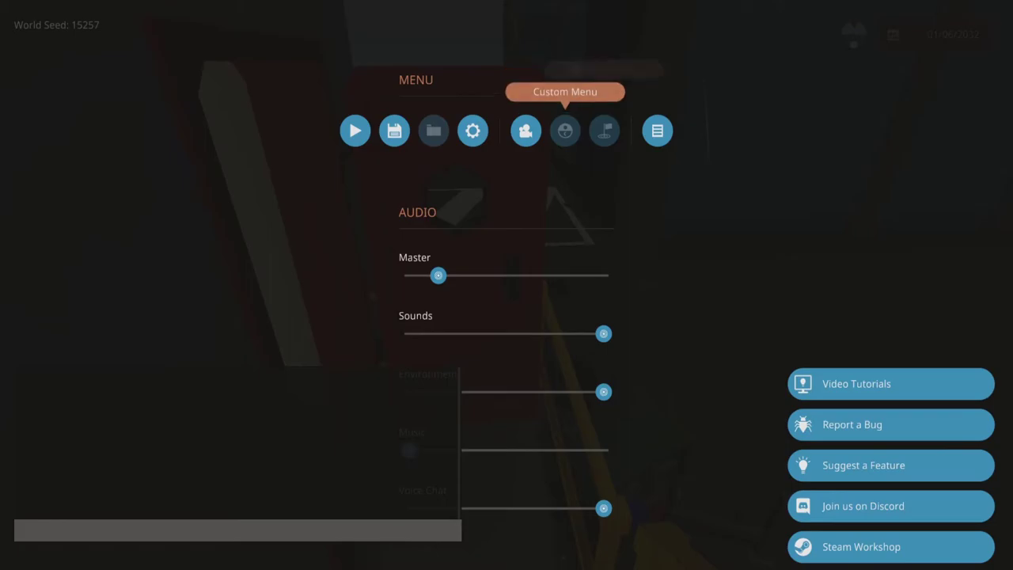
pyautogui.press('Escape')
# Leave the building's walkway, cross the striped ground markings and enter the blue hangar to reach its vehicle workbench
pyautogui.press('w')
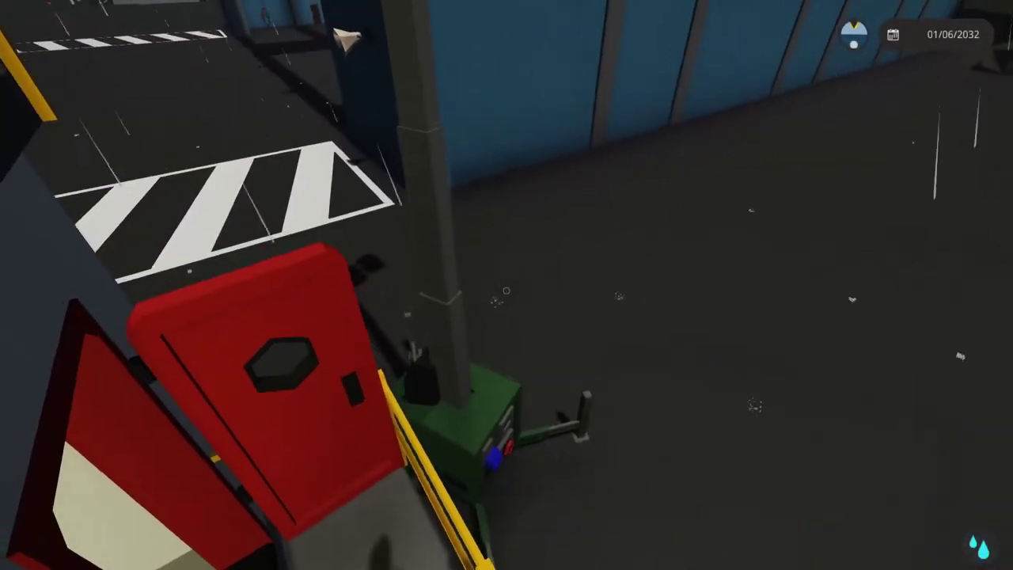
pyautogui.press('s')
pyautogui.press('w')
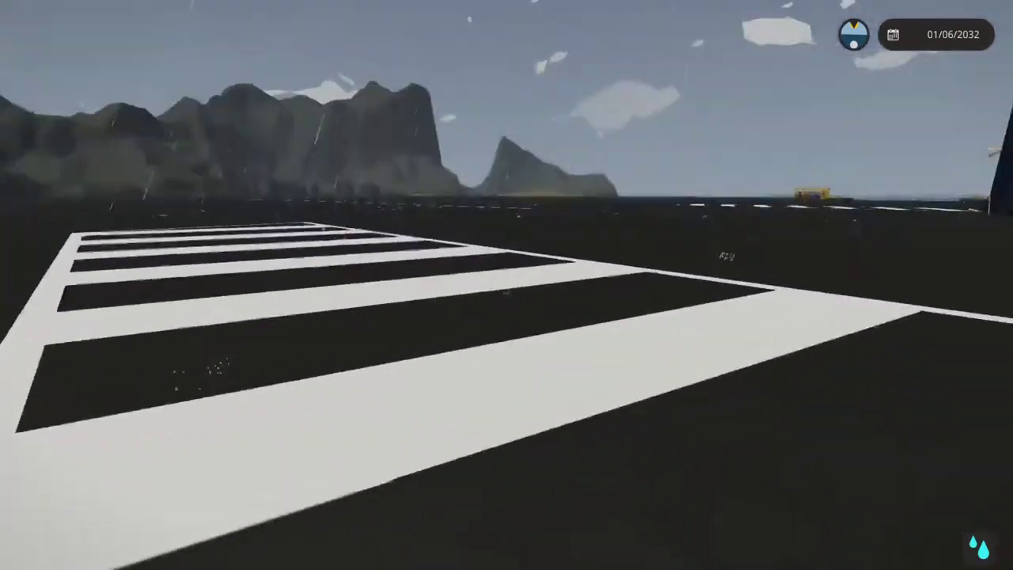
pyautogui.press('w')
pyautogui.press('w')
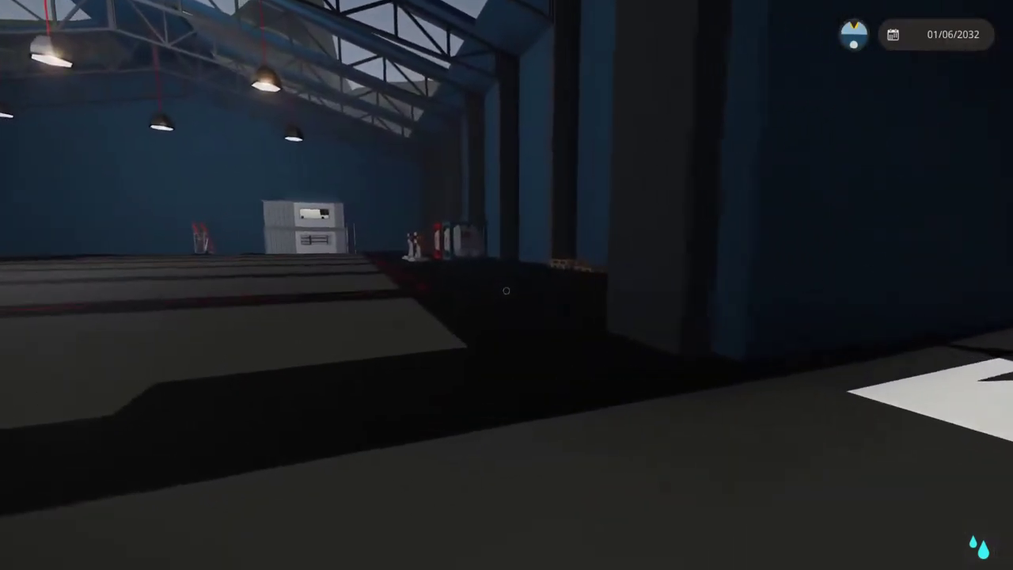
pyautogui.press('w')
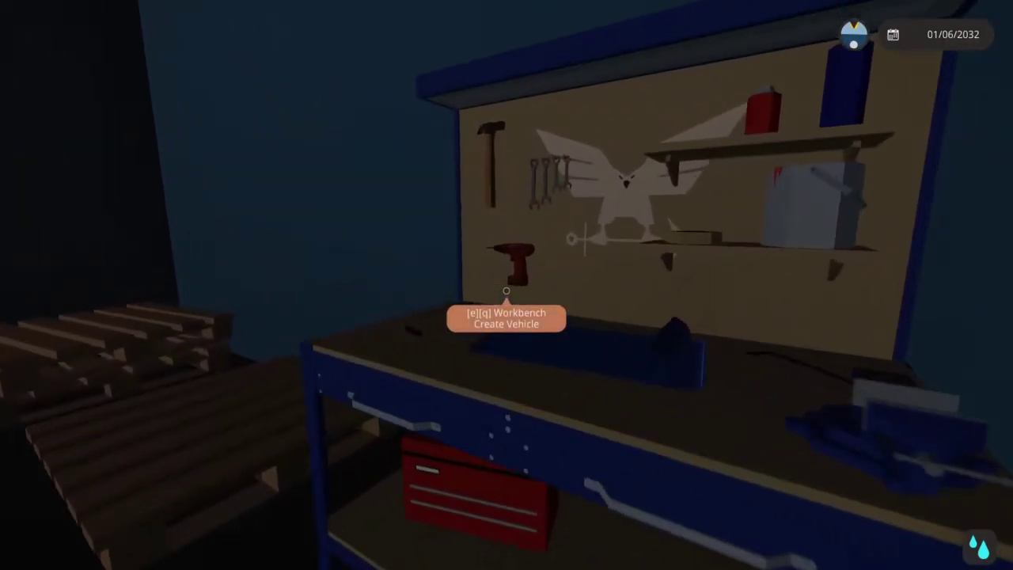
# Load the saved vehicle "starter boat 1" at the workbench and spawn it in the hangar
pyautogui.press('e')
pyautogui.click(325, 19)
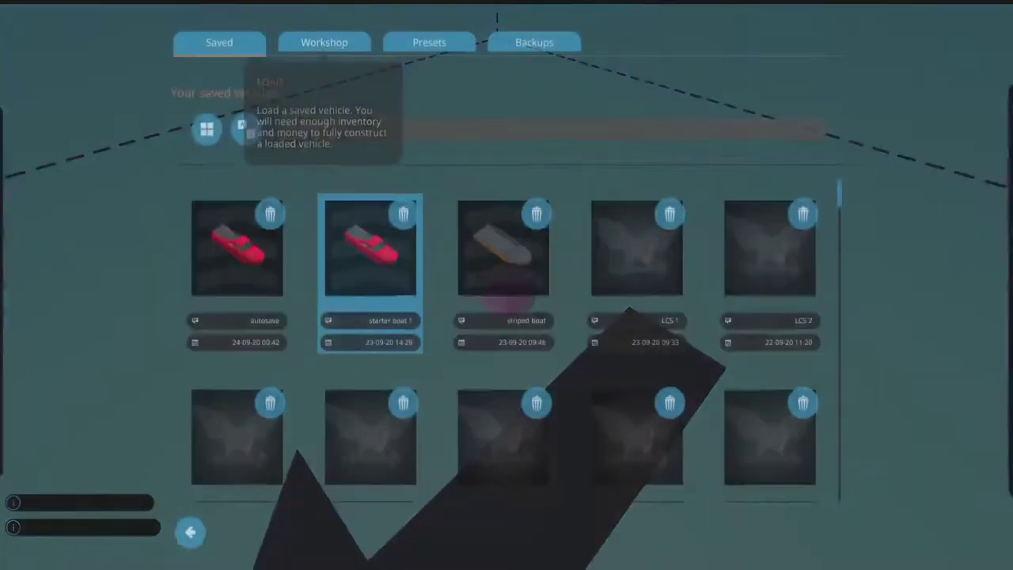
pyautogui.click(507, 425)
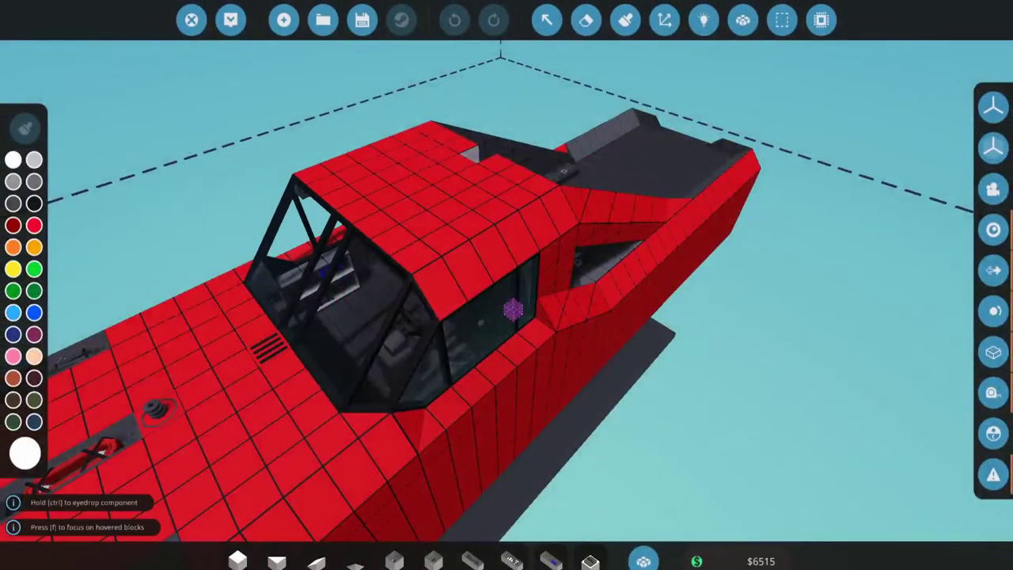
pyautogui.click(230, 19)
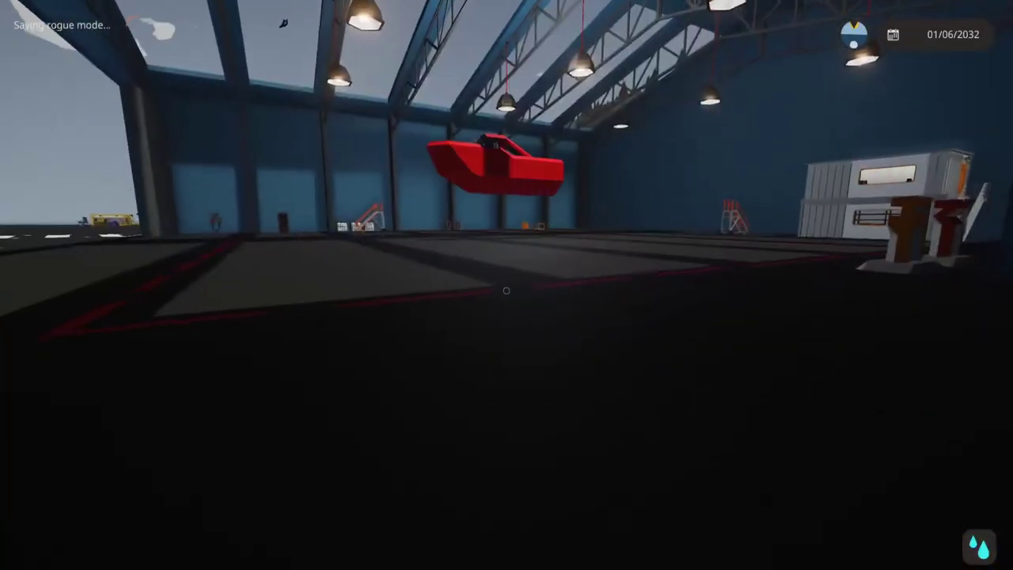
# Board the spawned red boat by its stern ladder and inspect the fuel gauge in the cabin
pyautogui.press('w')
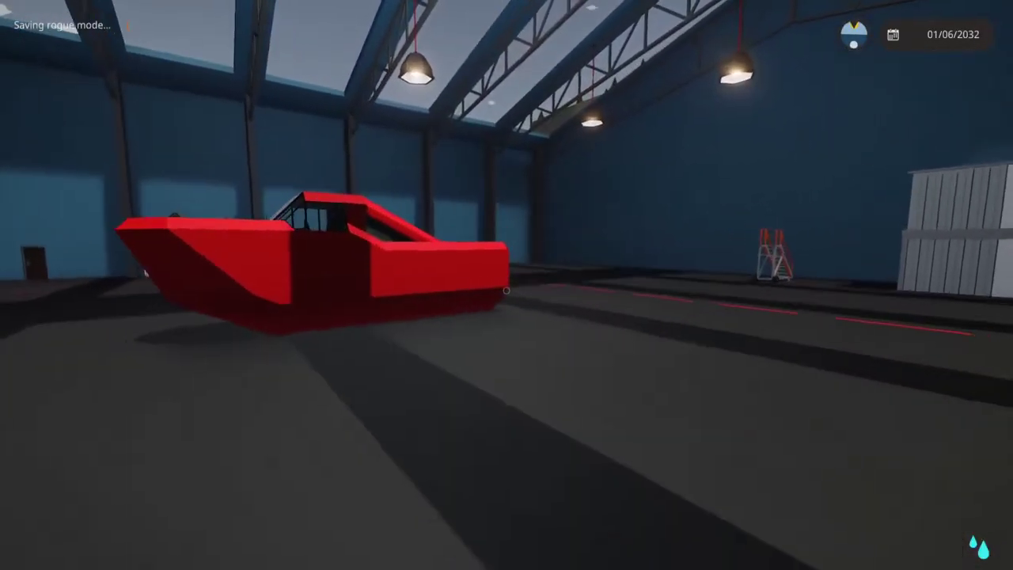
pyautogui.press('w')
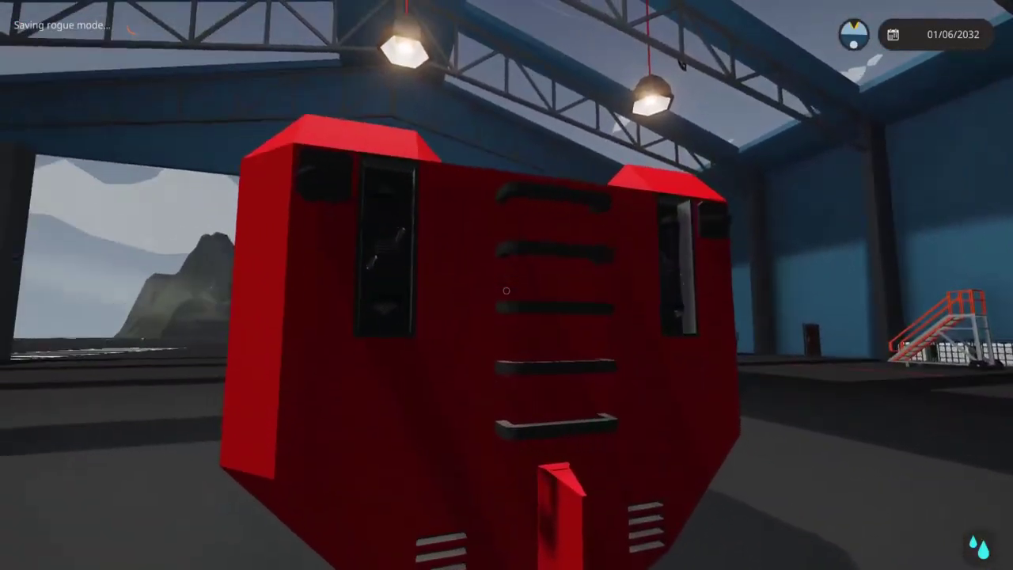
pyautogui.press('w')
pyautogui.press('f')
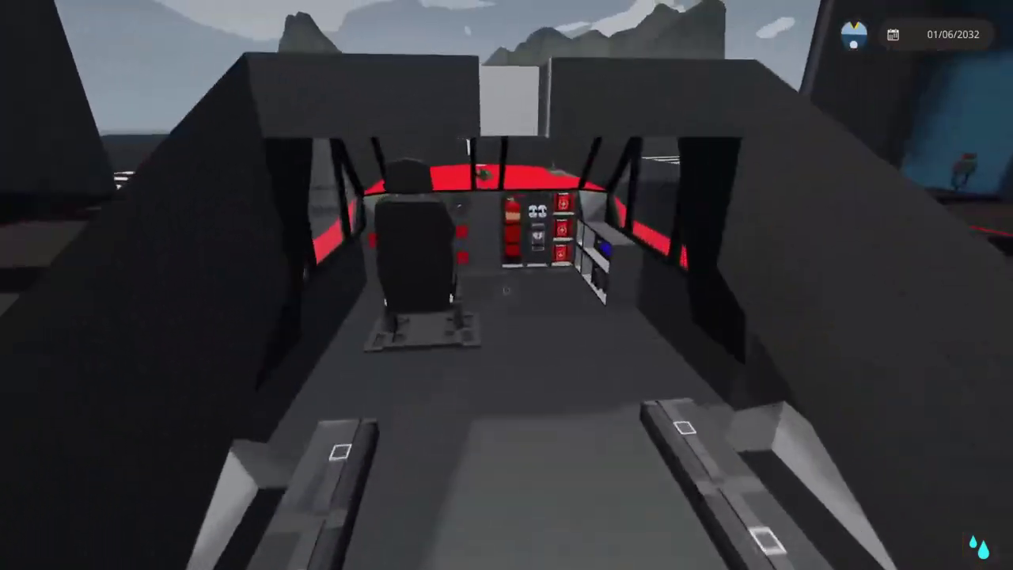
pyautogui.press('w')
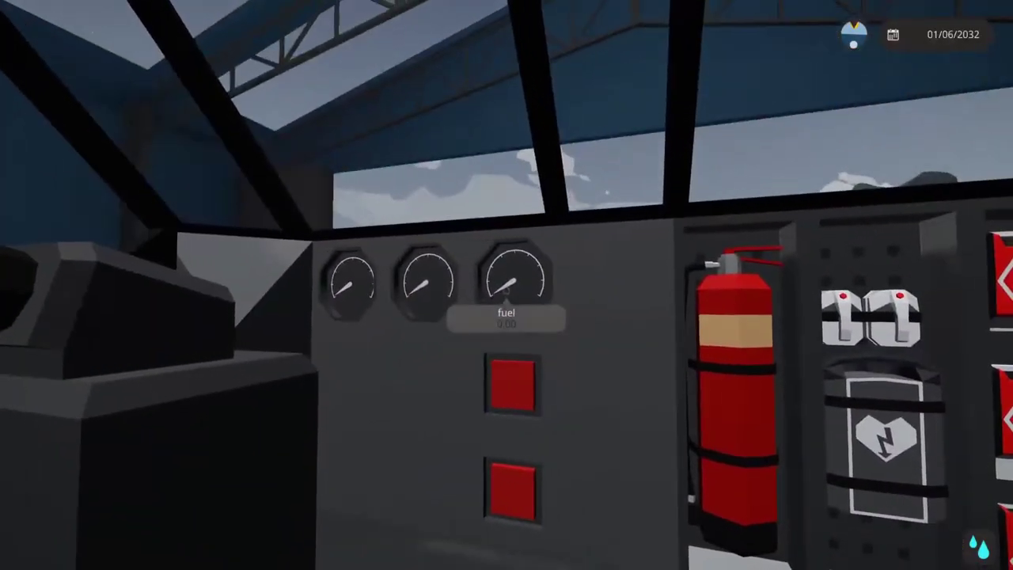
# Leave the boat and walk out of the hangar across the base to the dock channel
pyautogui.press('s')
pyautogui.press('a')
pyautogui.press('w')
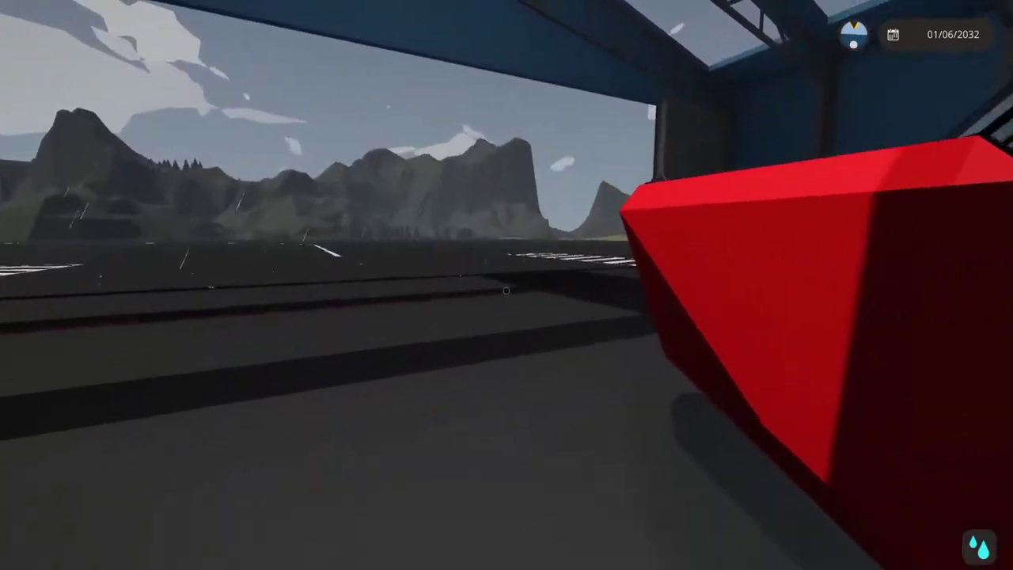
pyautogui.press('w')
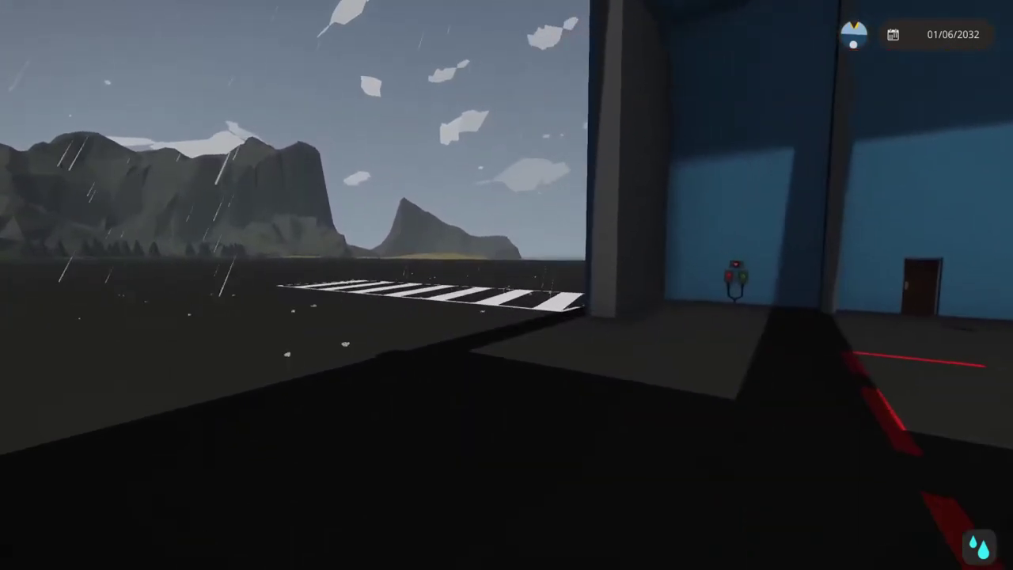
pyautogui.press('w')
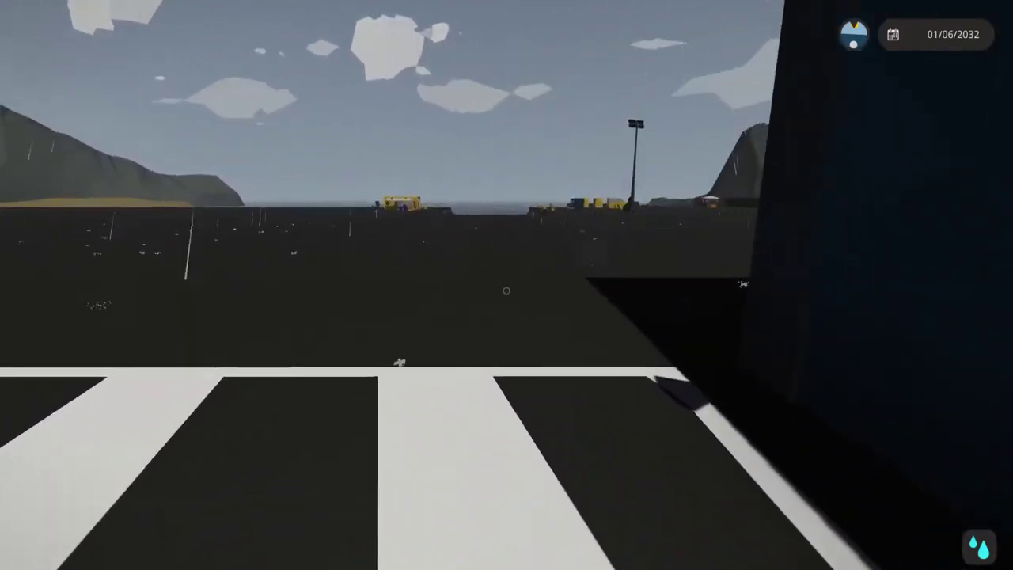
pyautogui.press('w')
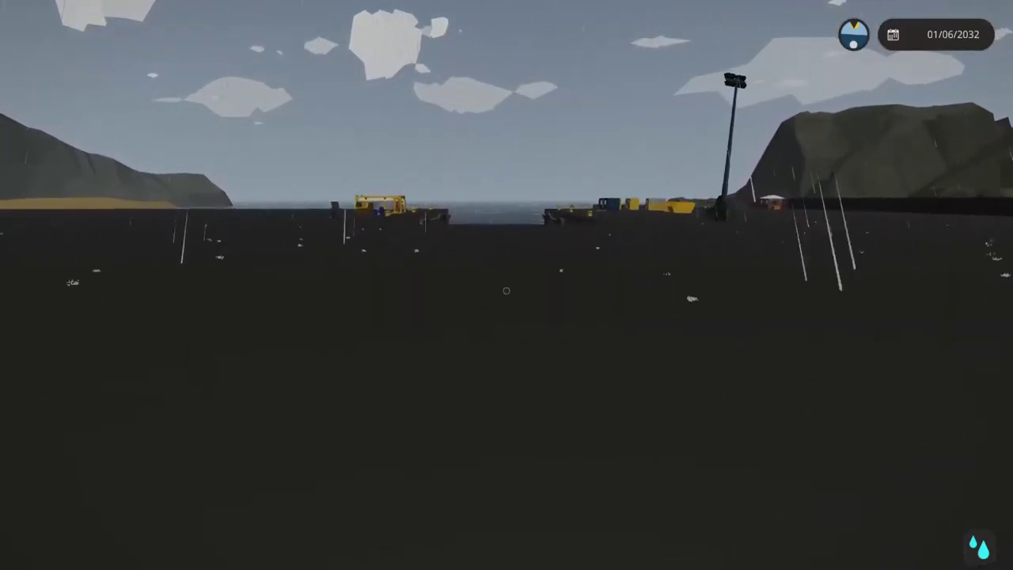
pyautogui.press('w')
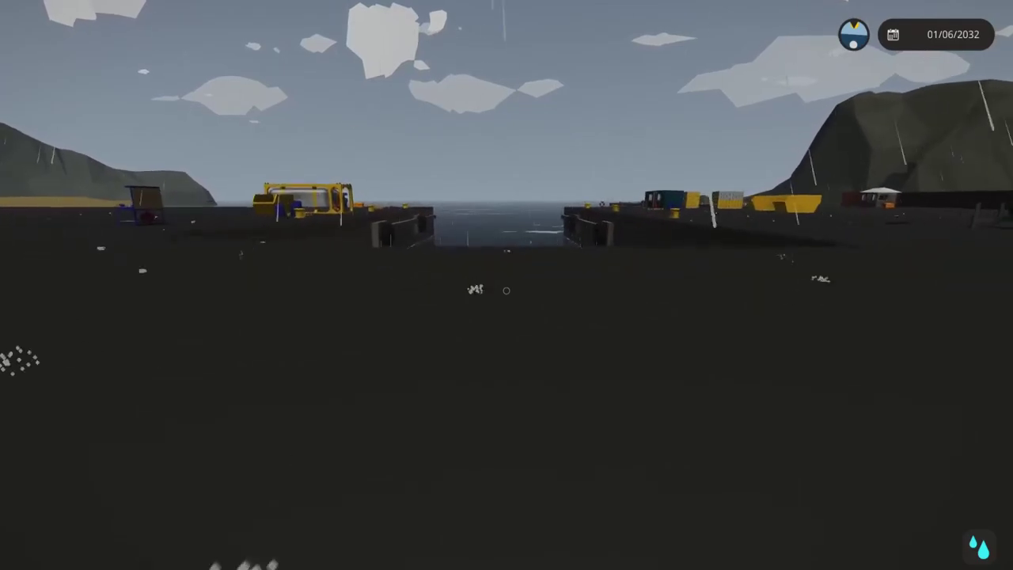
# Drop into the dock channel and keep the character submerged at the bottom
pyautogui.press('w')
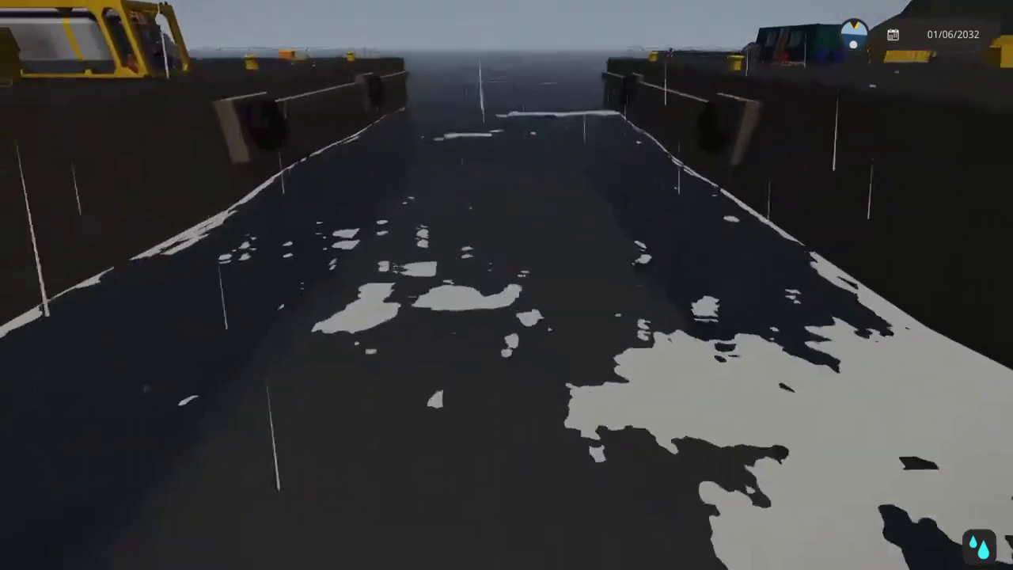
pyautogui.press('w')
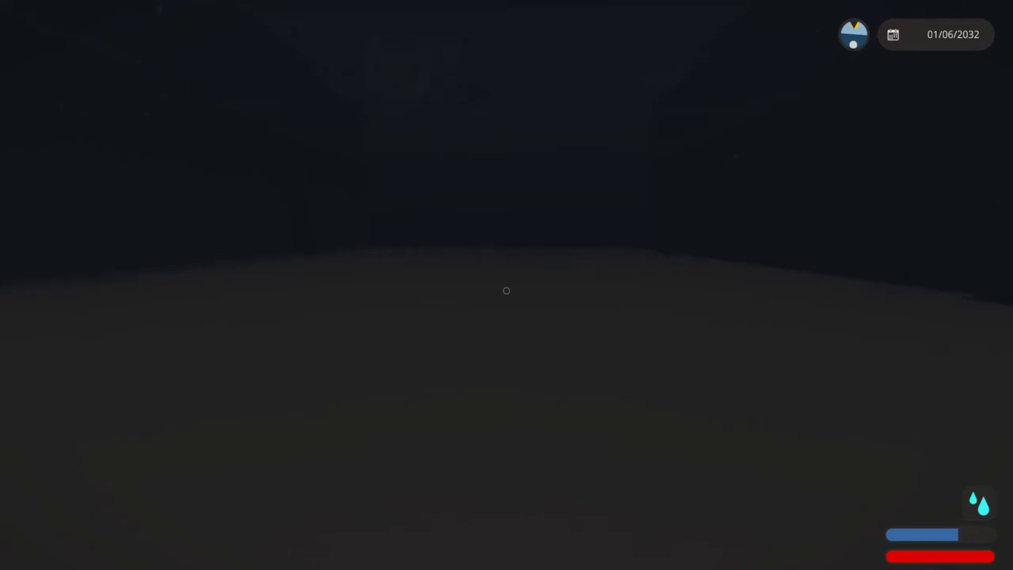
pyautogui.press('space')
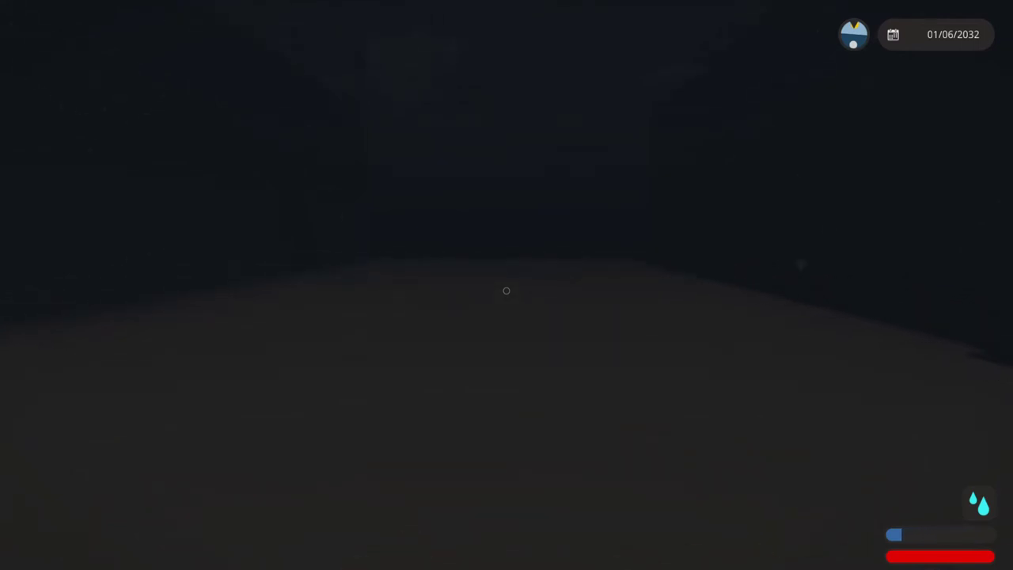